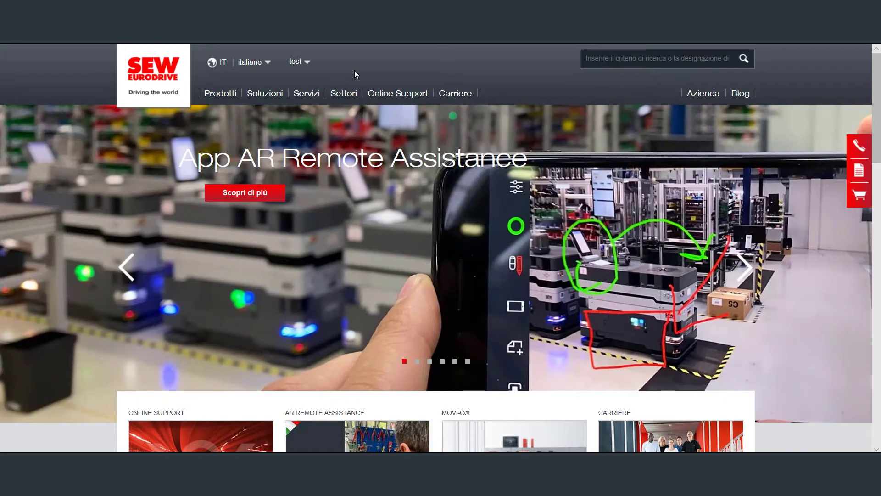
Open the transaction history (Storico transazioni) from the Offerte e Ordini section of Online Support
click(396, 96)
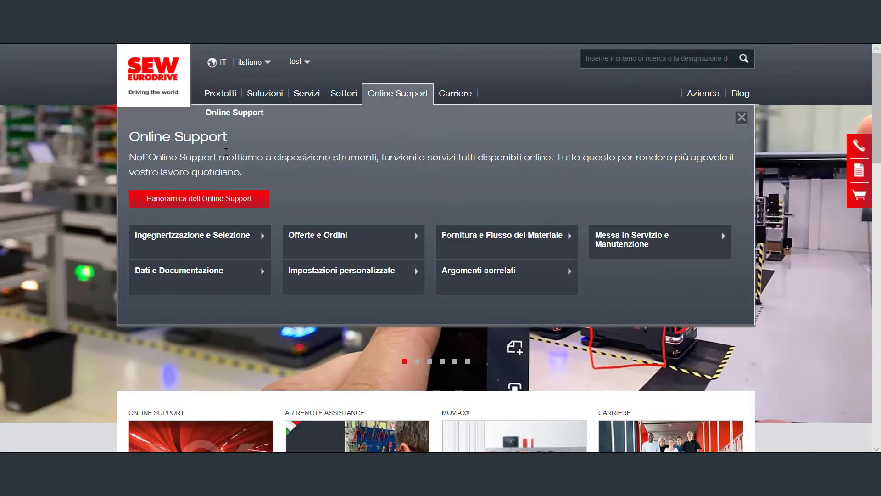
click(390, 99)
click(331, 236)
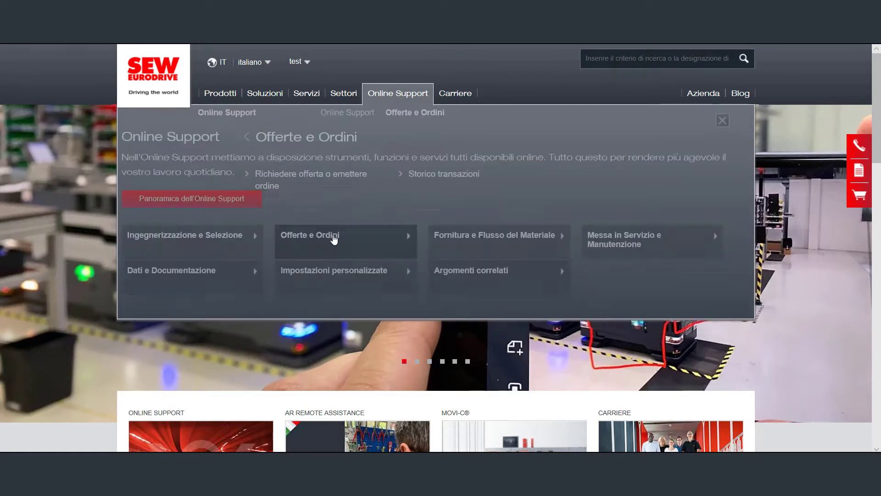
click(326, 179)
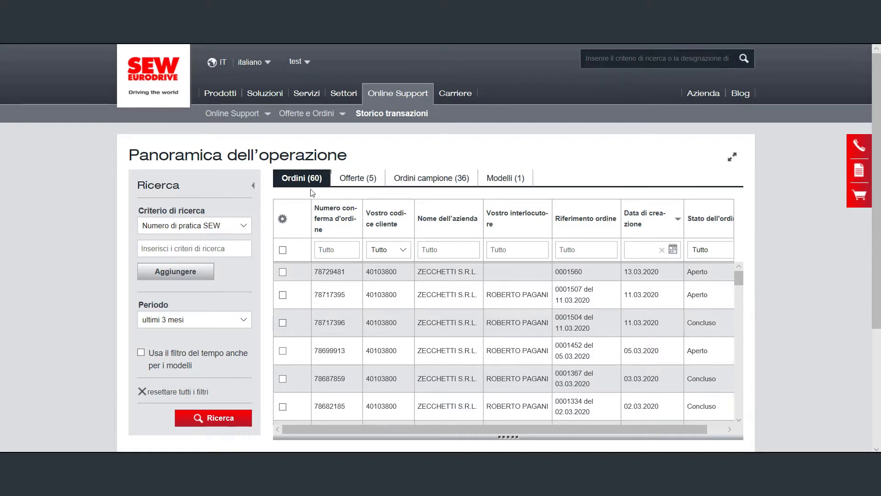
View the Offerte, Ordini campione and Modelli lists, and return to the Ordini list
click(340, 179)
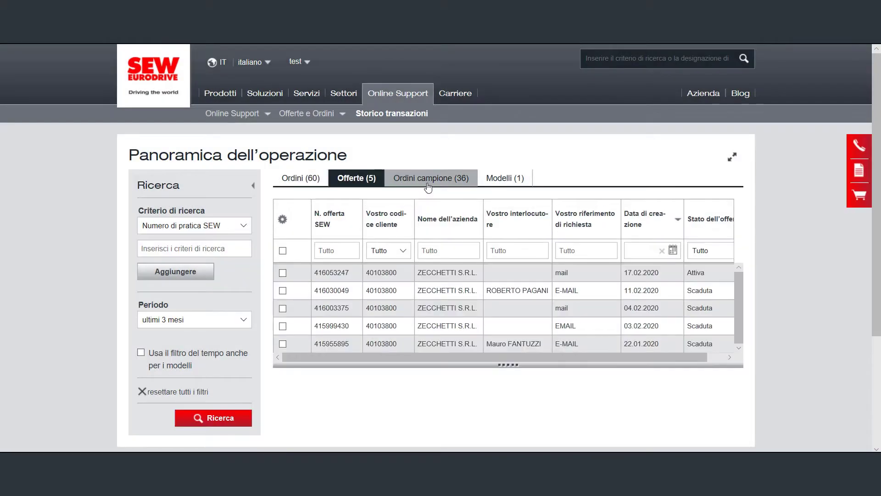
click(426, 180)
click(507, 180)
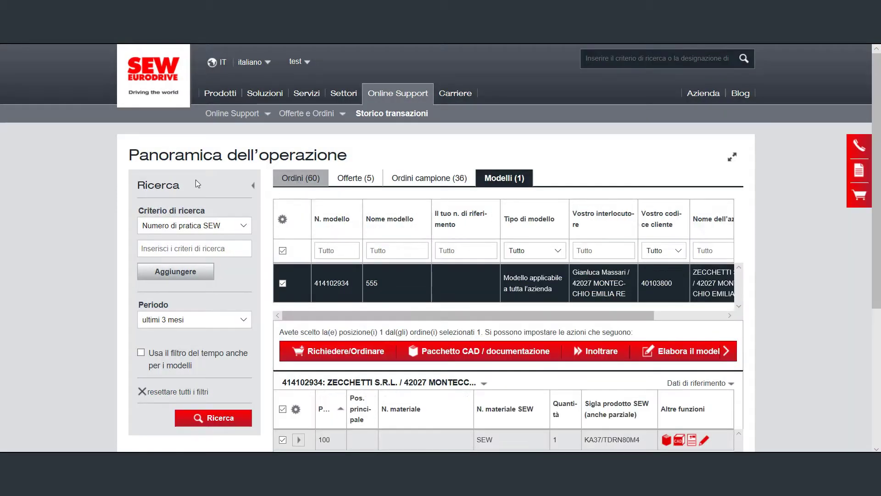
click(295, 179)
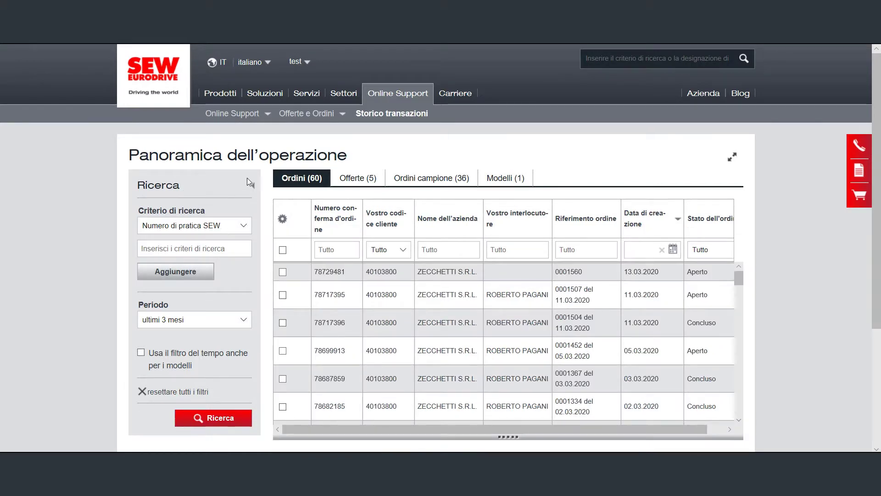
View the available search criteria and period options of the order search without changing them
scroll(257, 193, down, 2)
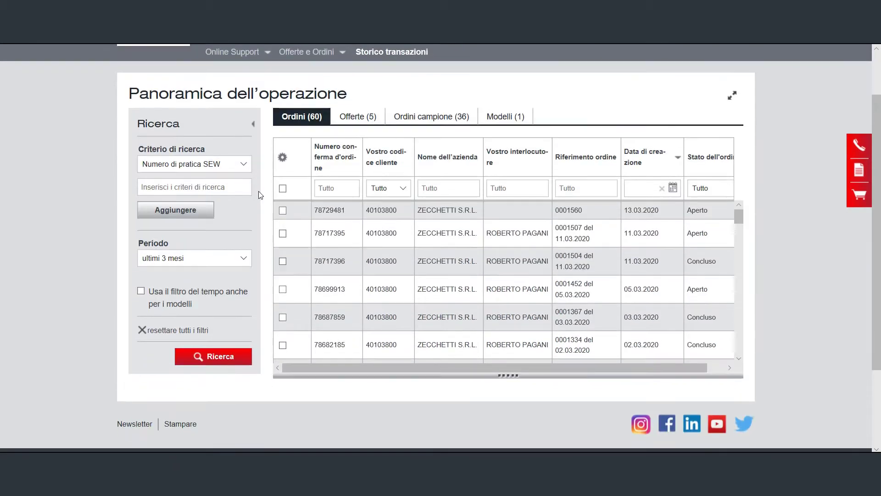
click(191, 165)
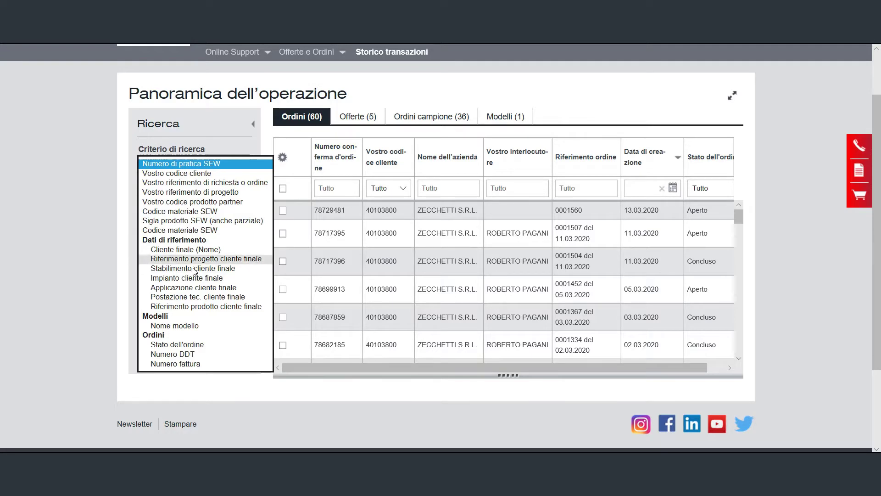
click(123, 216)
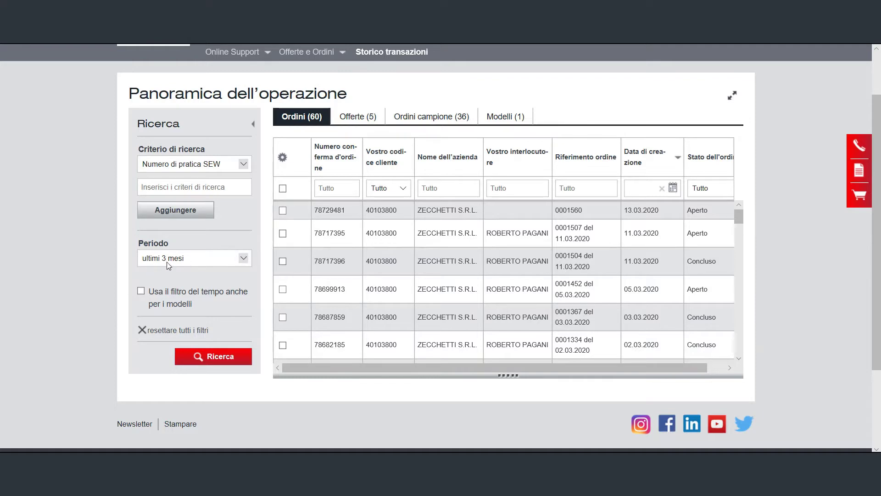
click(238, 259)
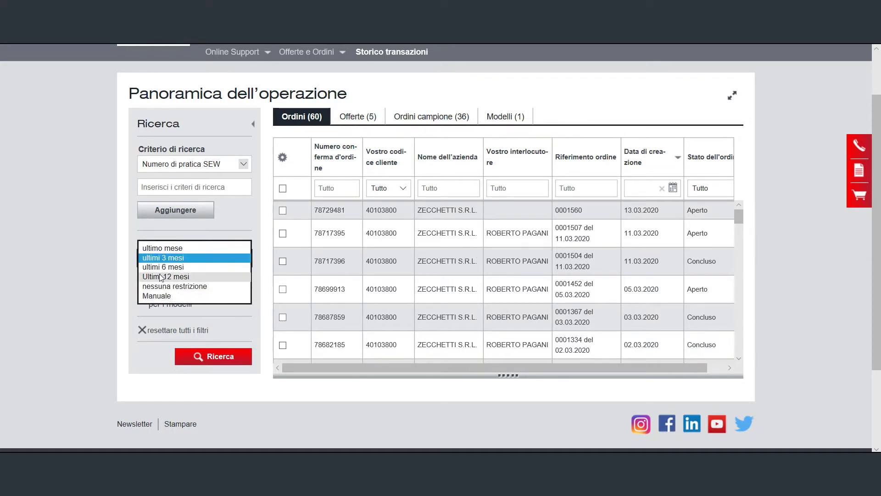
click(96, 261)
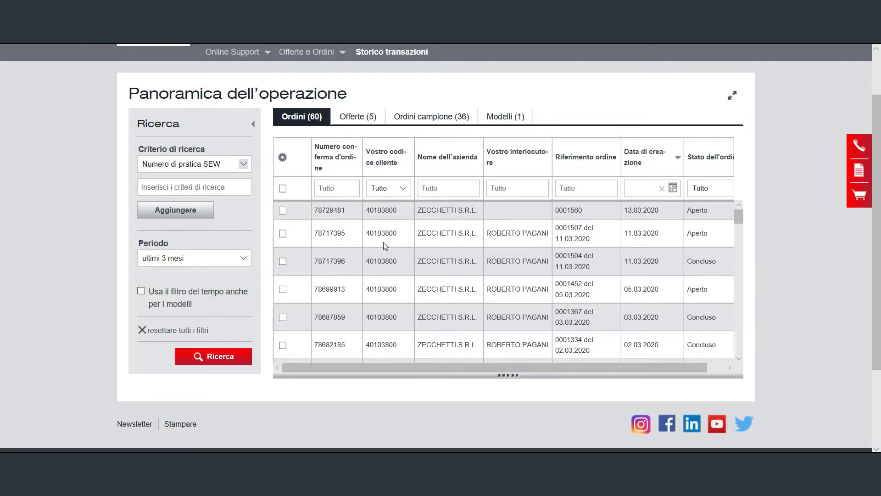
Select the order created on 13.03.2020 and review its positions and sent documents
scroll(300, 240, up, 2)
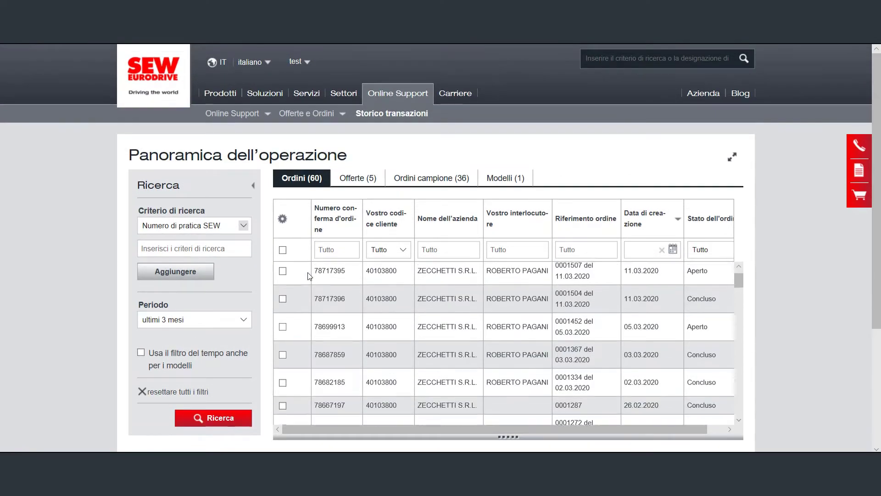
scroll(730, 305, up, 1)
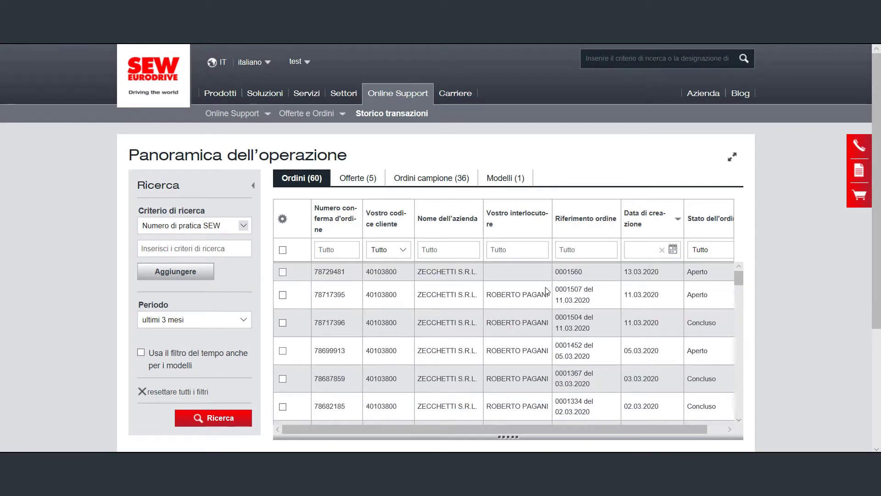
click(282, 272)
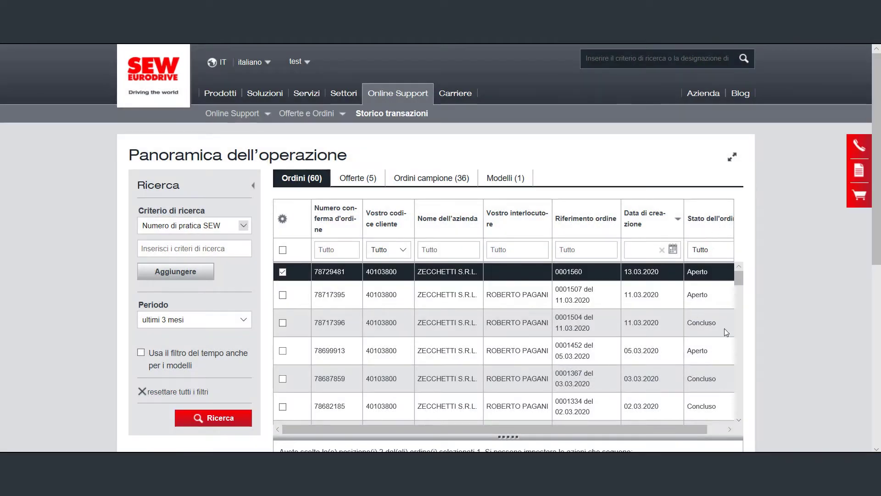
scroll(775, 313, down, 5)
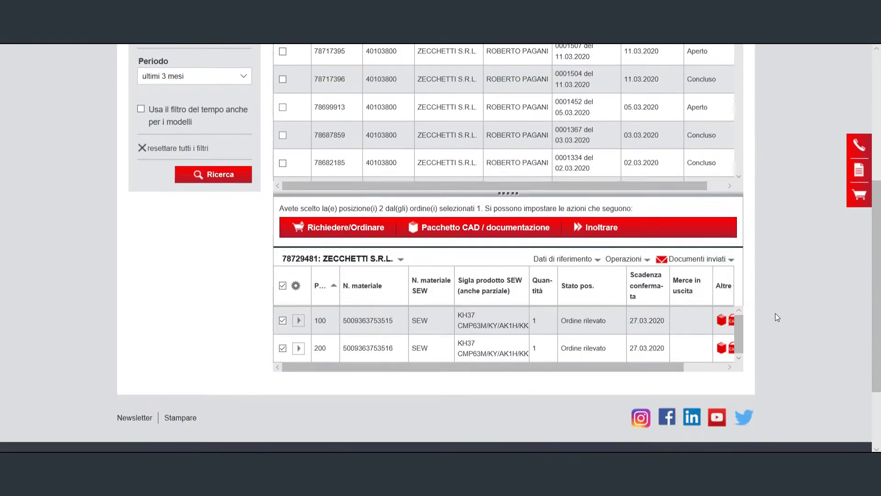
scroll(413, 257, up, 2)
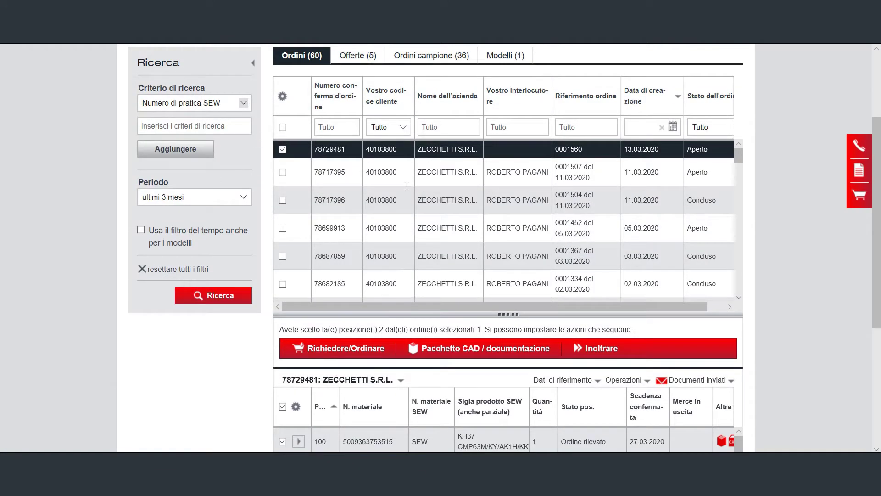
scroll(840, 341, down, 1)
scroll(841, 341, down, 1)
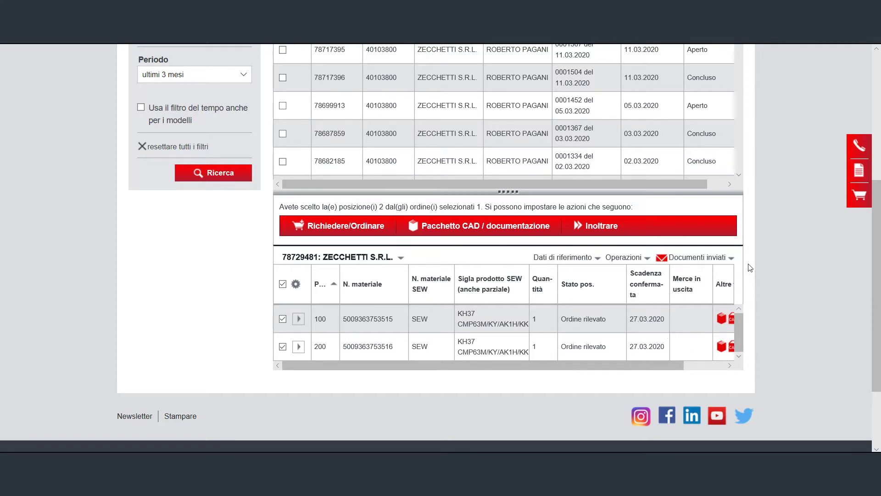
click(731, 260)
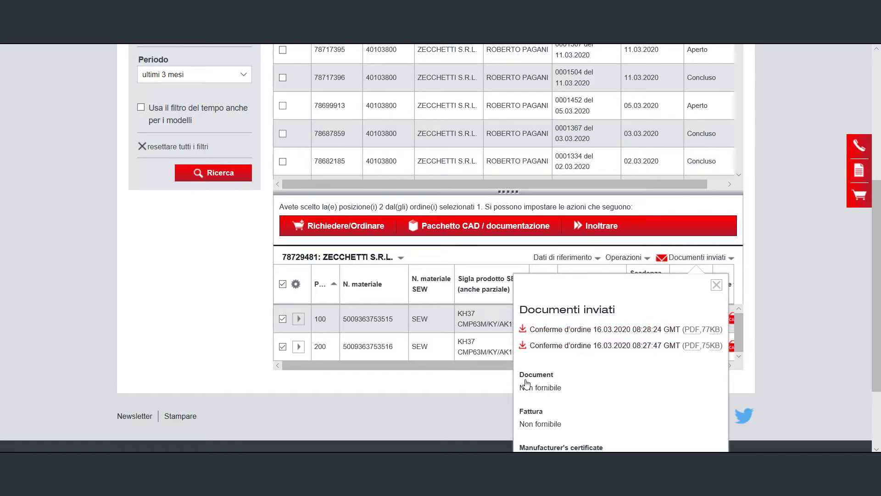
click(718, 290)
Add the order with reference date 12.12.2019 just below the 13.12.2019 one to the selection and review its sent documents
scroll(658, 113, down, 10)
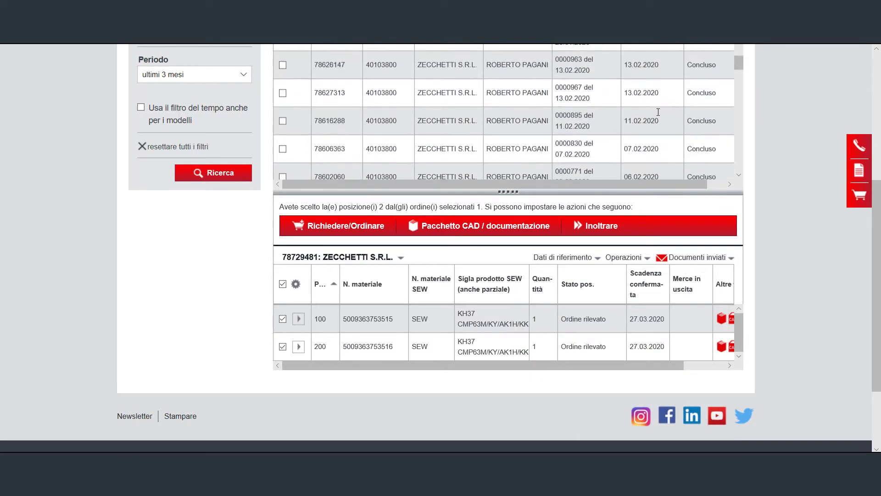
scroll(658, 113, down, 5)
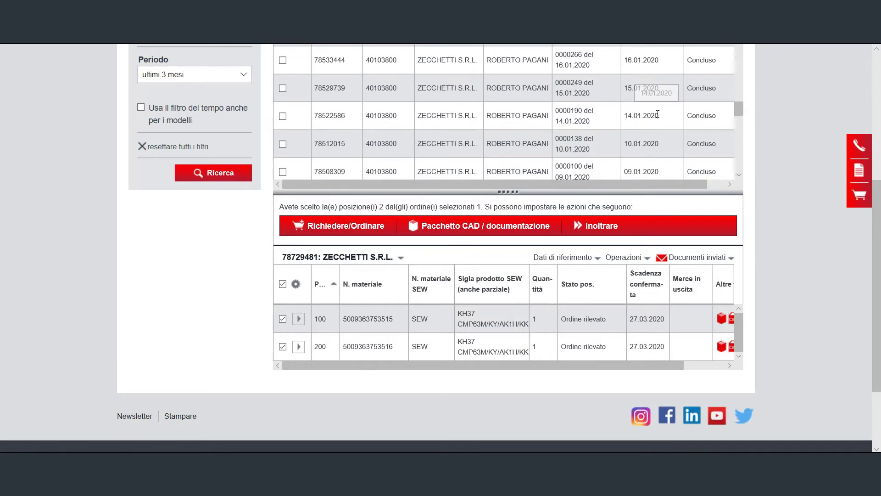
scroll(659, 117, down, 2)
scroll(659, 118, down, 5)
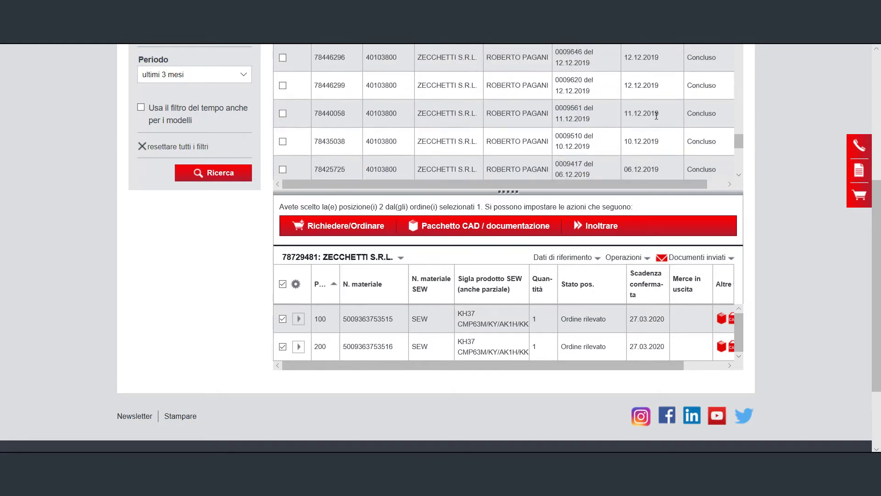
click(286, 101)
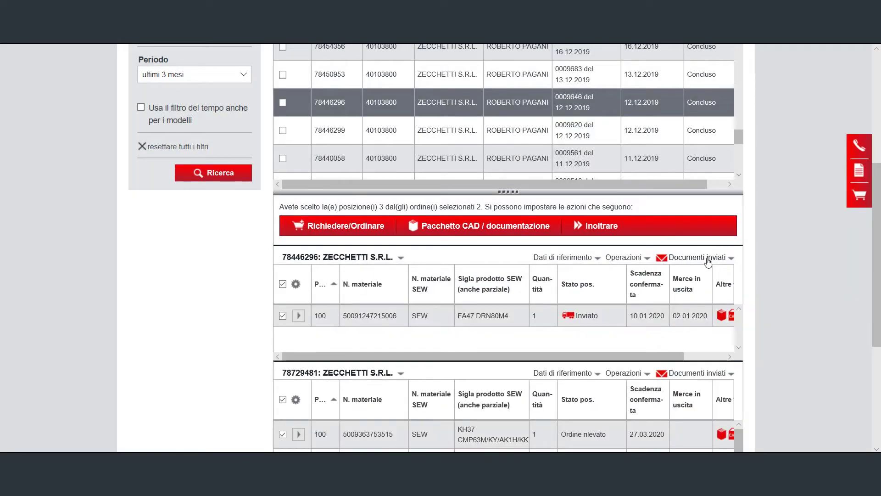
click(706, 258)
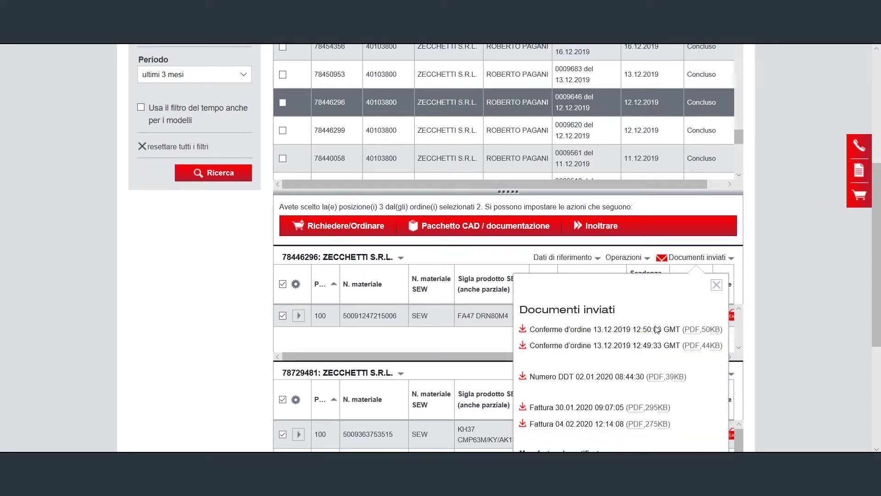
scroll(410, 326, down, 1)
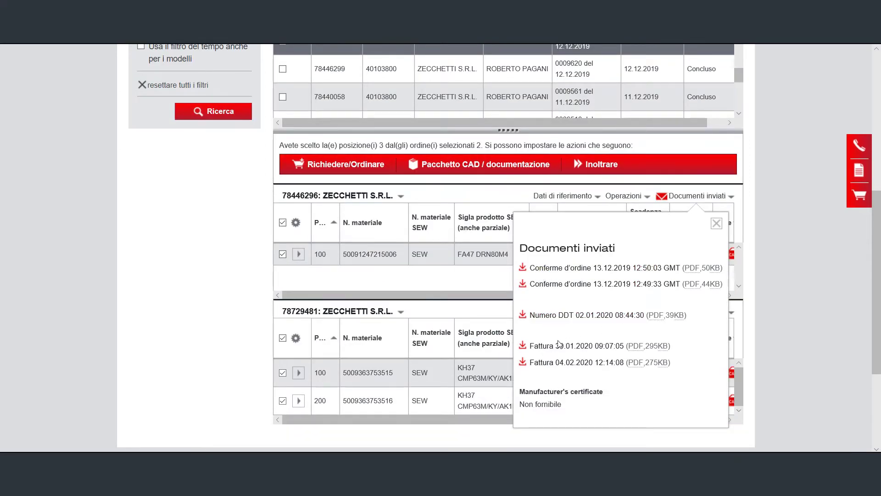
click(717, 224)
View the reference data and the linked operations of the 12.12.2019 order
scroll(599, 265, up, 2)
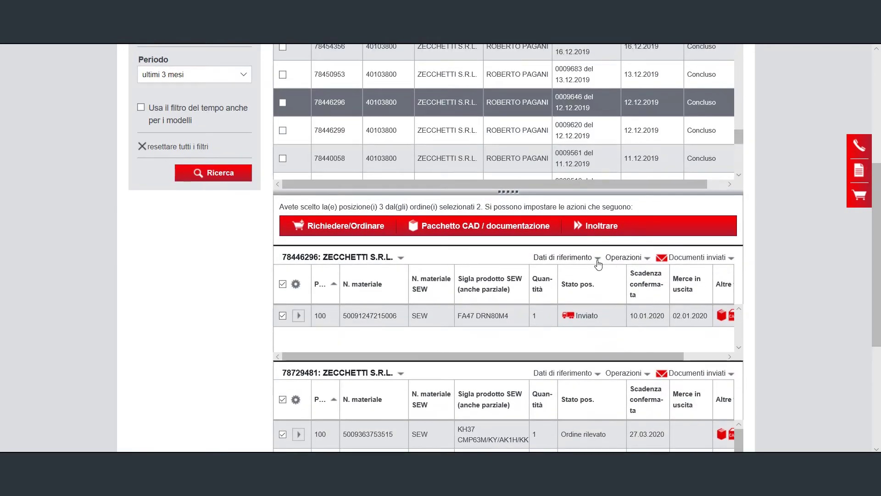
click(597, 260)
scroll(486, 307, down, 2)
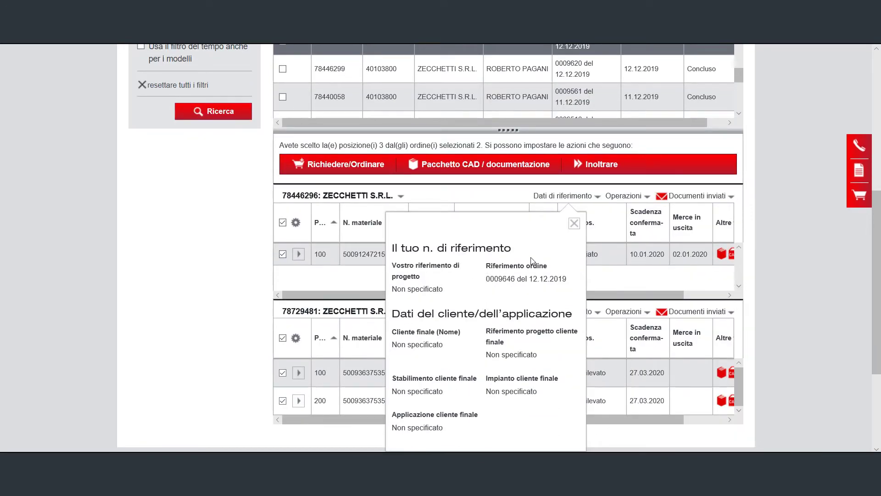
click(647, 197)
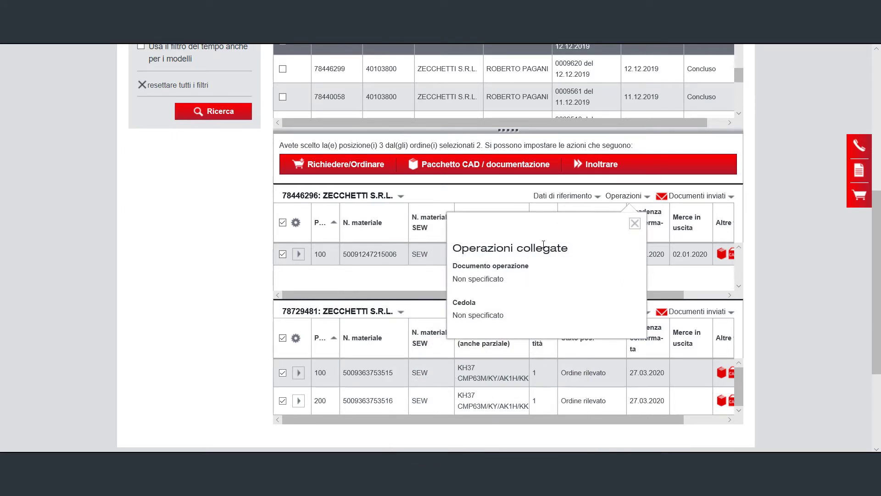
click(635, 223)
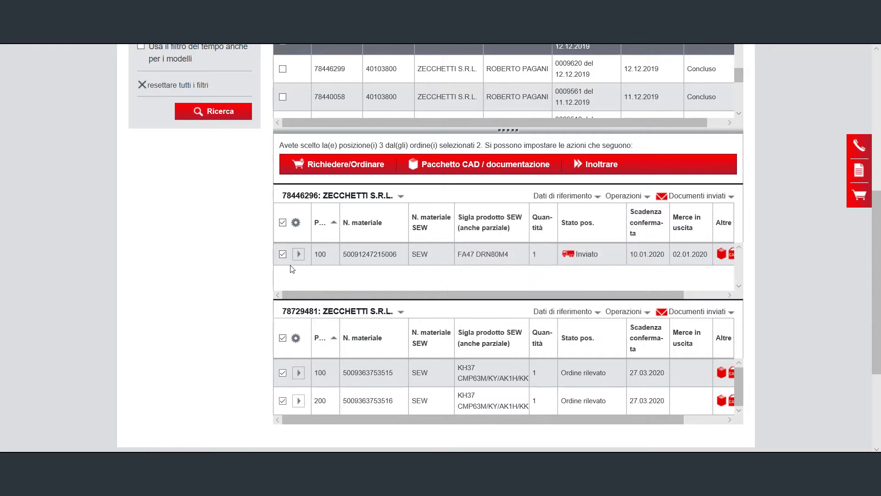
Deselect all positions of the 13.03.2020 order and check the actions available for the remaining selected position
click(283, 338)
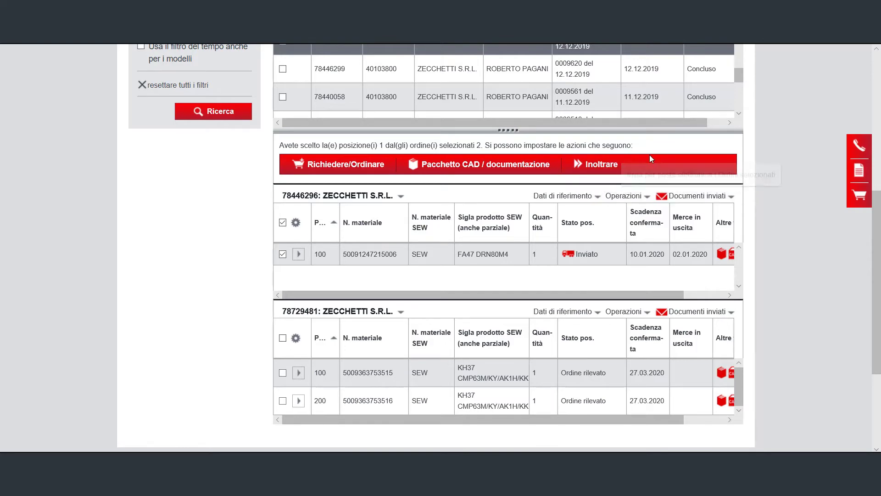
scroll(565, 234, up, 1)
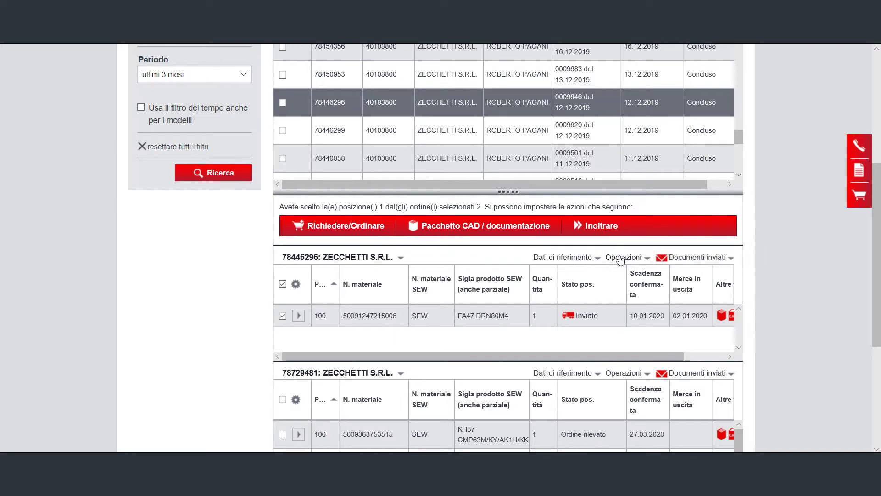
scroll(596, 229, up, 1)
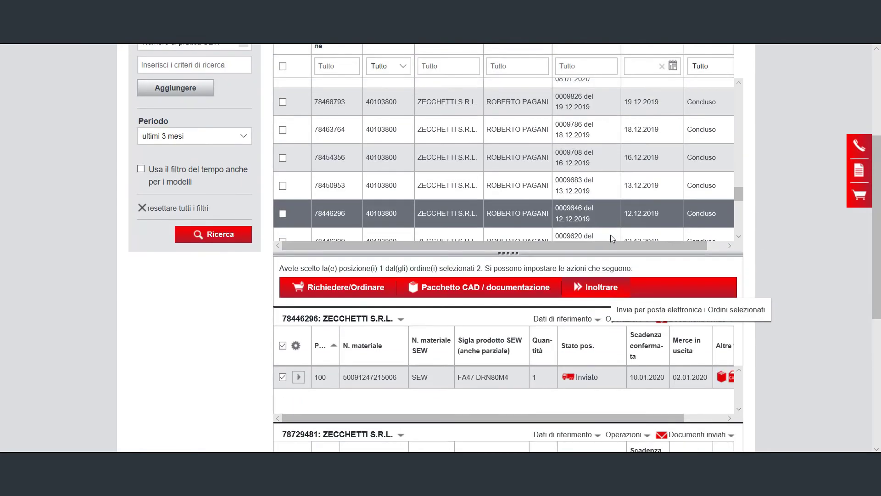
Open the Offerte list, select the active offer created on 17.02.2020 and view its positions and additional functions
scroll(434, 168, up, 2)
scroll(738, 194, up, 1)
scroll(780, 194, up, 3)
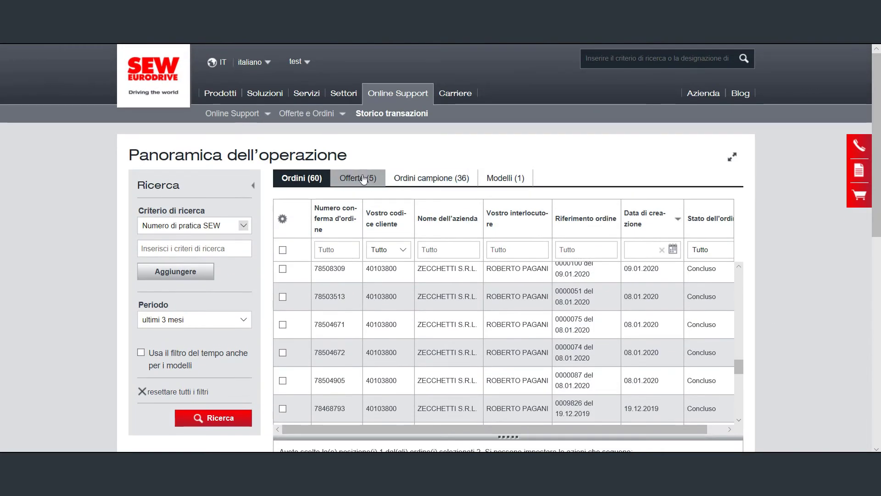
click(363, 178)
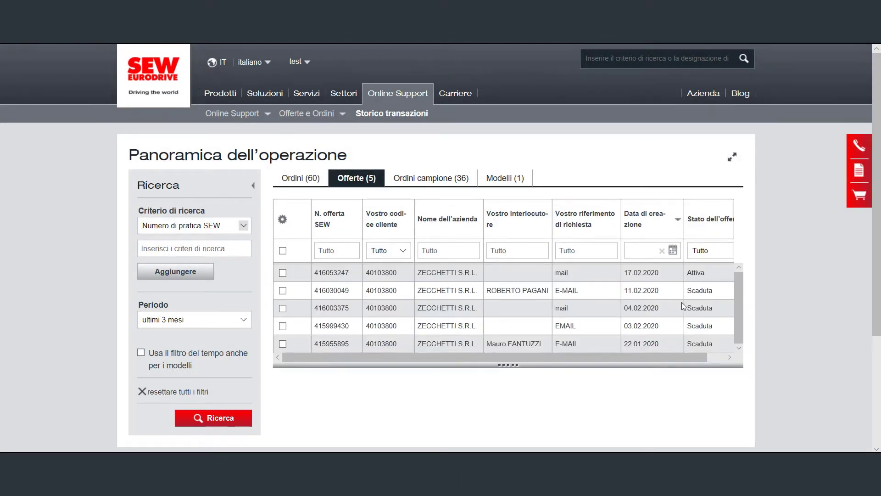
click(282, 272)
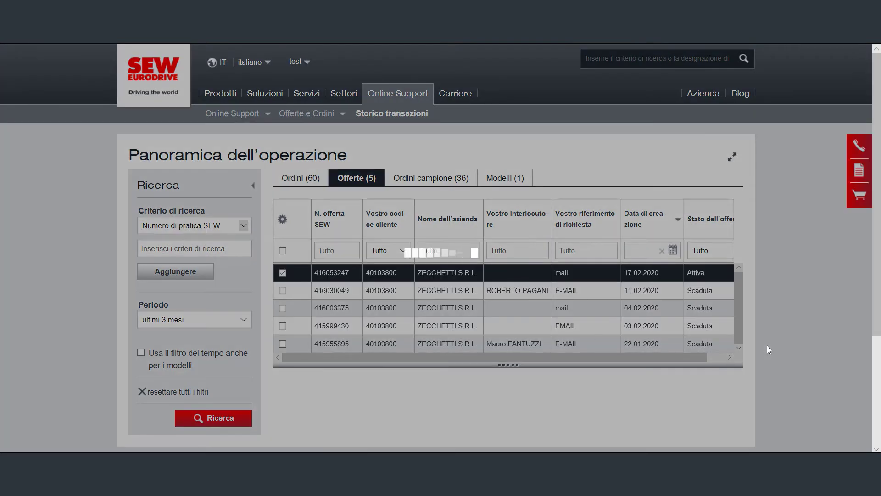
scroll(768, 347, down, 3)
scroll(766, 345, down, 1)
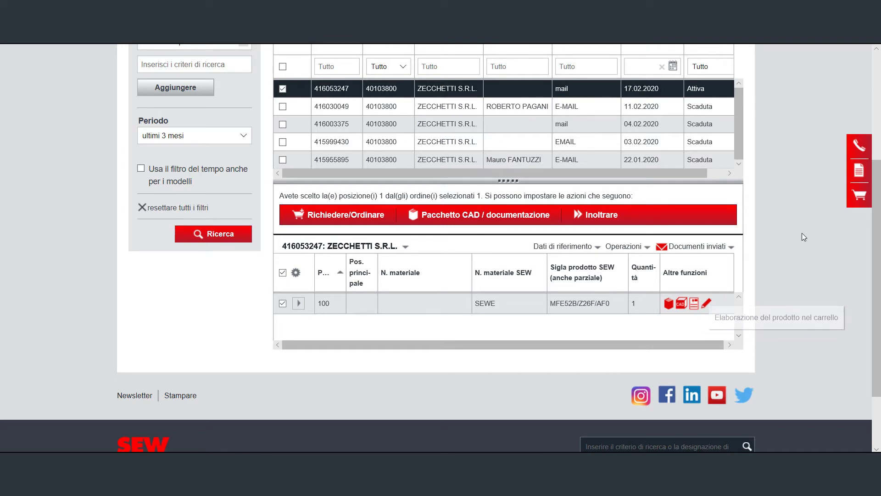
View the sent documents of the active offer created on 17.02.2020 and close their list
click(732, 249)
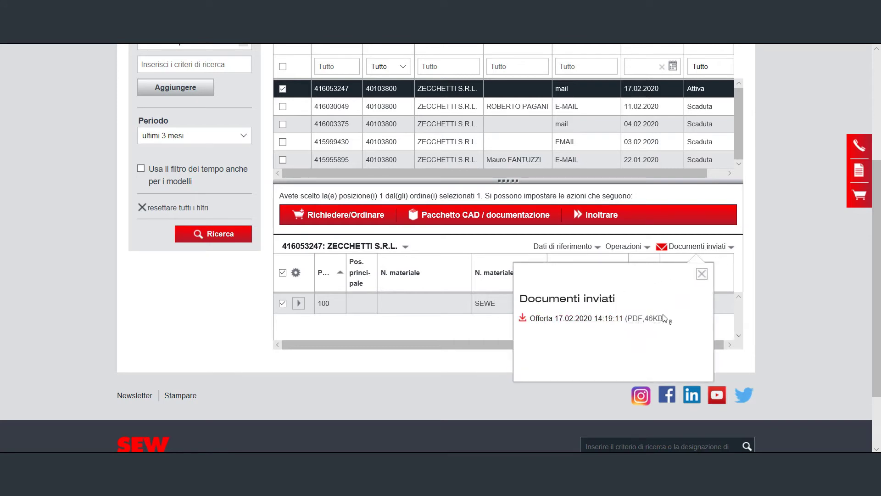
click(701, 276)
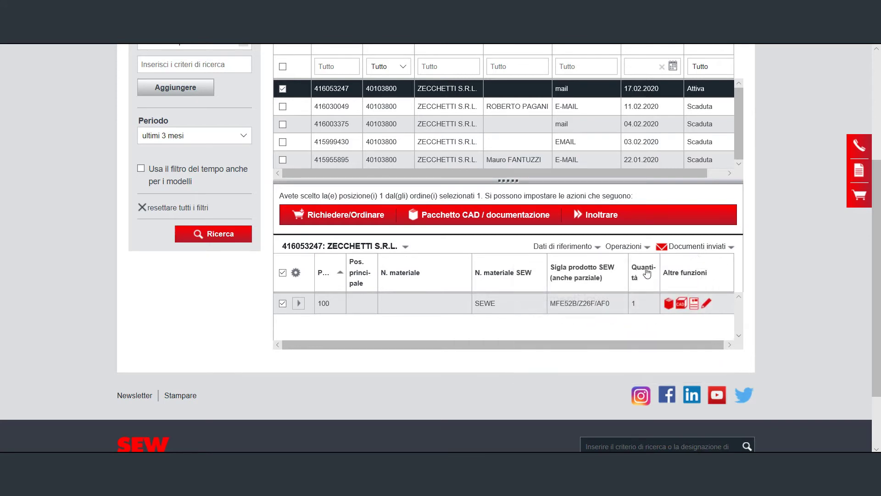
Open the Ordini campione list, select ORDINE CAMPIONE 16 created on 03.02.2020 and view its positions and additional functions
scroll(432, 118, up, 3)
click(432, 118)
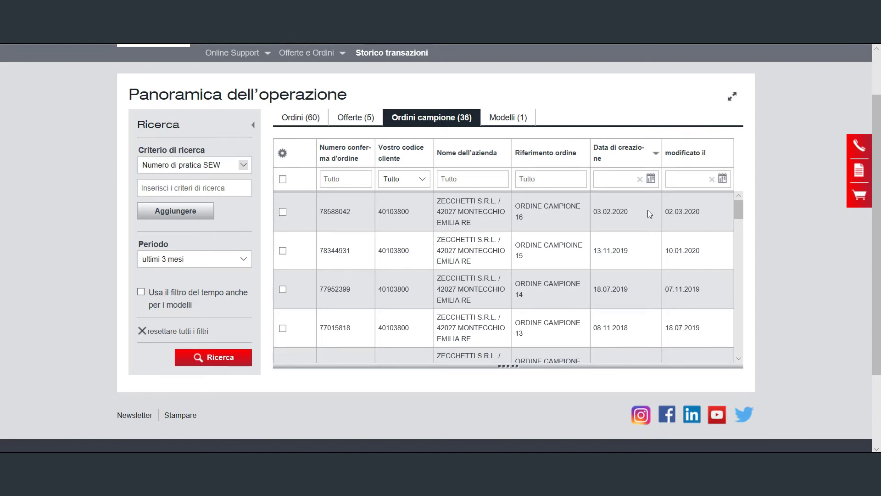
click(282, 212)
scroll(418, 329, down, 1)
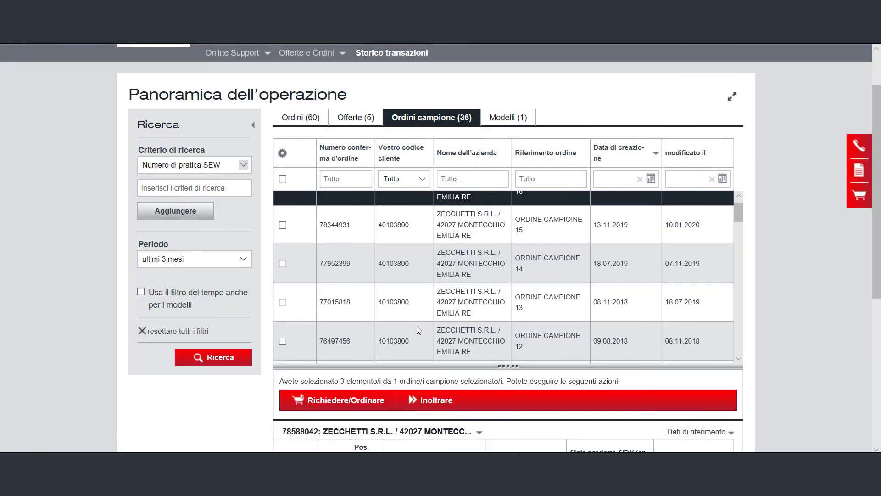
scroll(776, 343, down, 4)
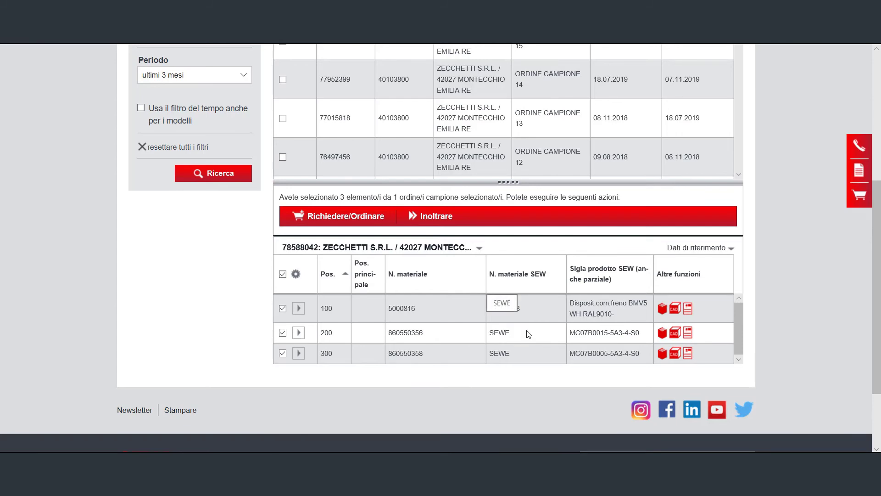
Deselect all positions of ORDINE CAMPIONE 16 and select only position 100
scroll(702, 325, up, 2)
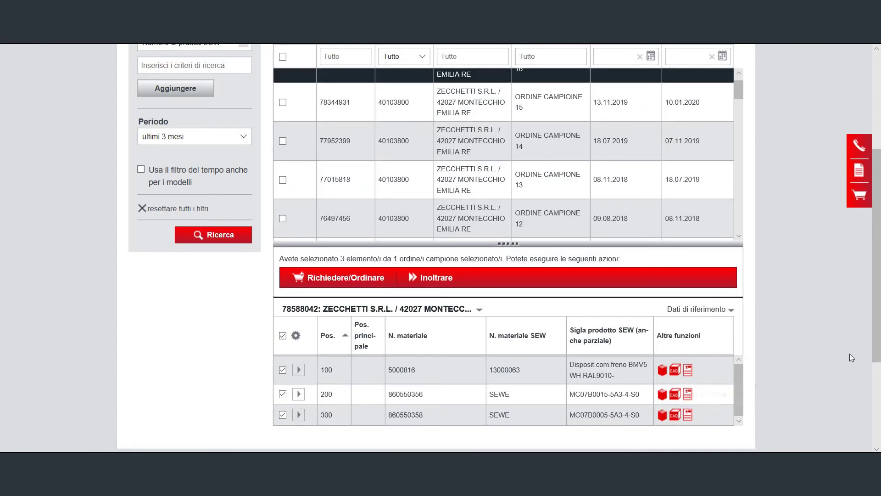
scroll(783, 305, up, 1)
scroll(545, 342, down, 2)
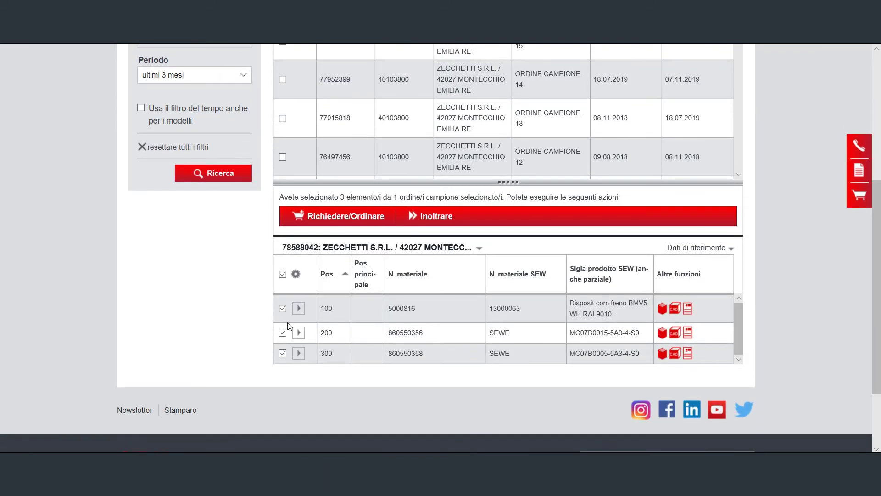
click(283, 274)
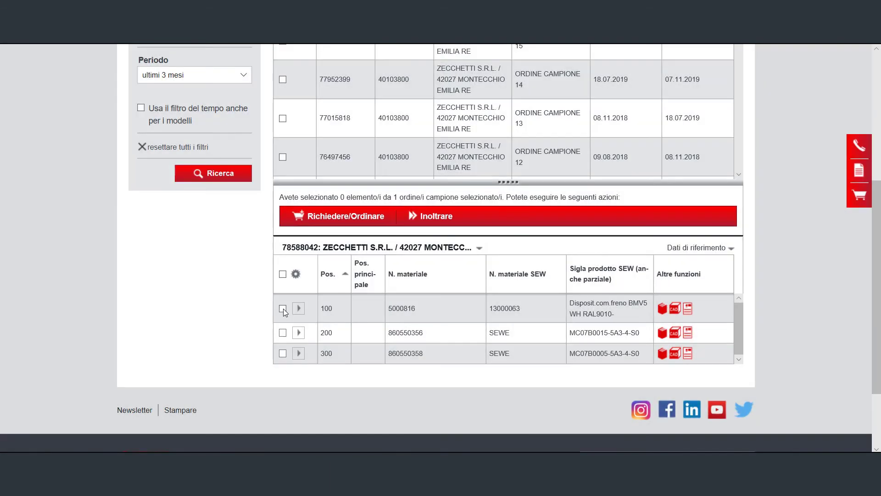
click(283, 309)
Open the Modelli list and review the available actions and the position of the model named 555
scroll(512, 293, up, 4)
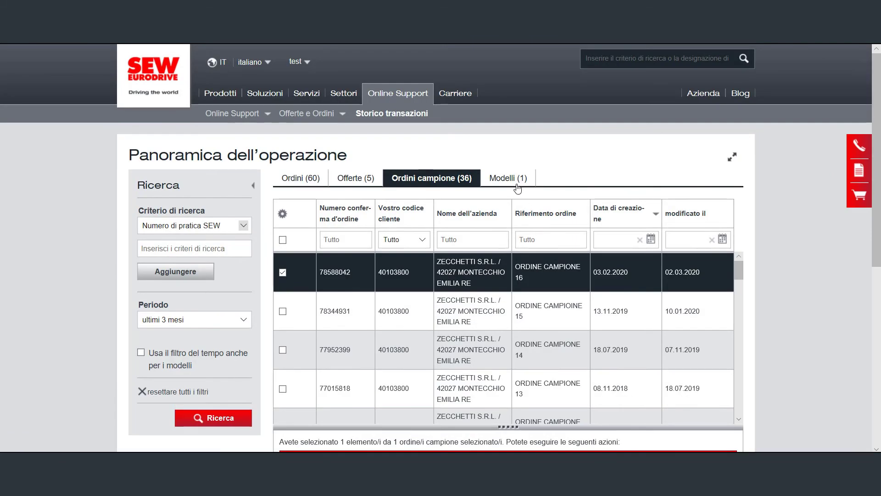
click(515, 179)
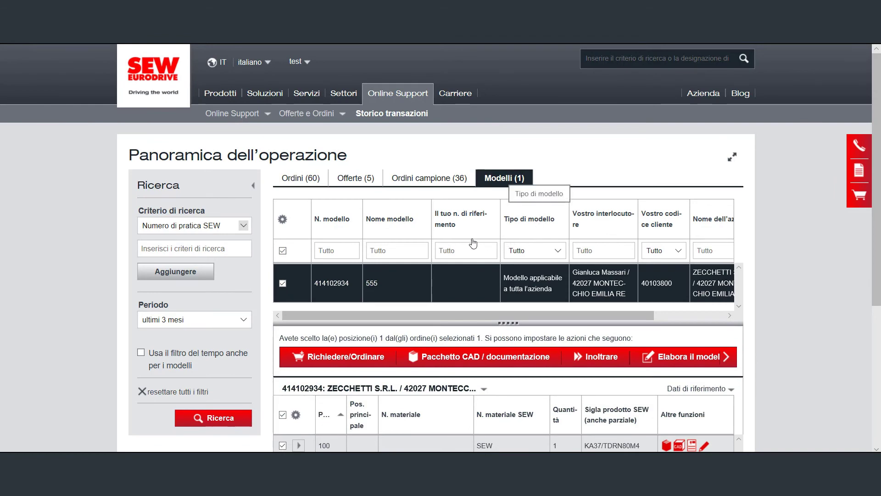
scroll(415, 296, down, 1)
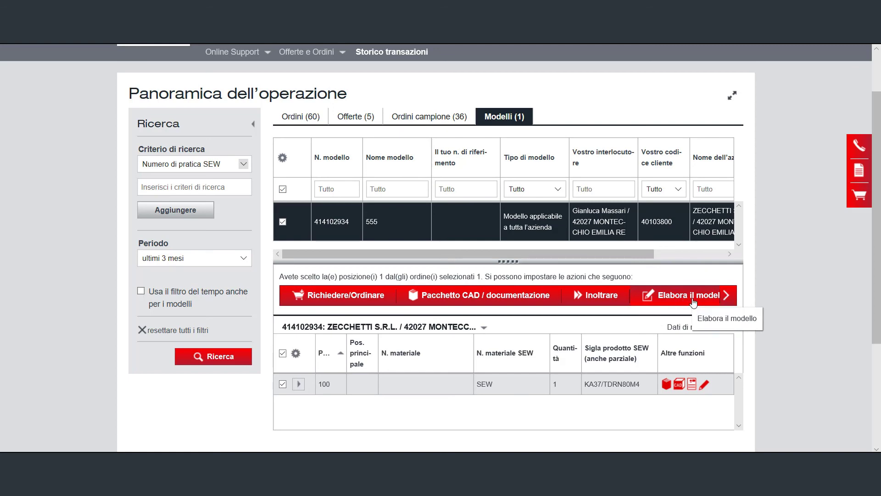
scroll(596, 222, up, 2)
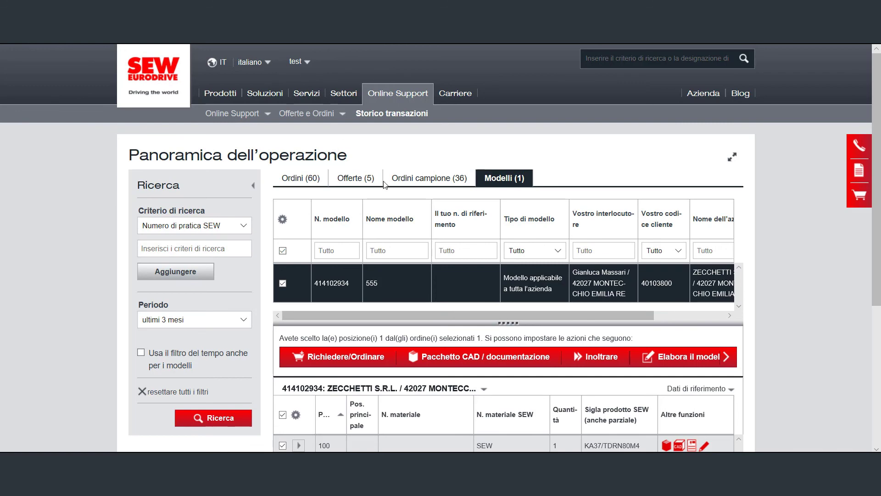
scroll(791, 293, down, 1)
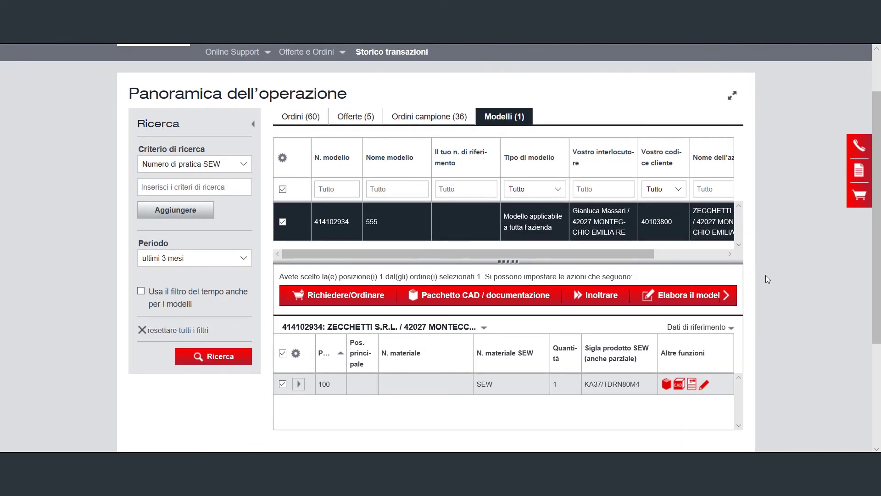